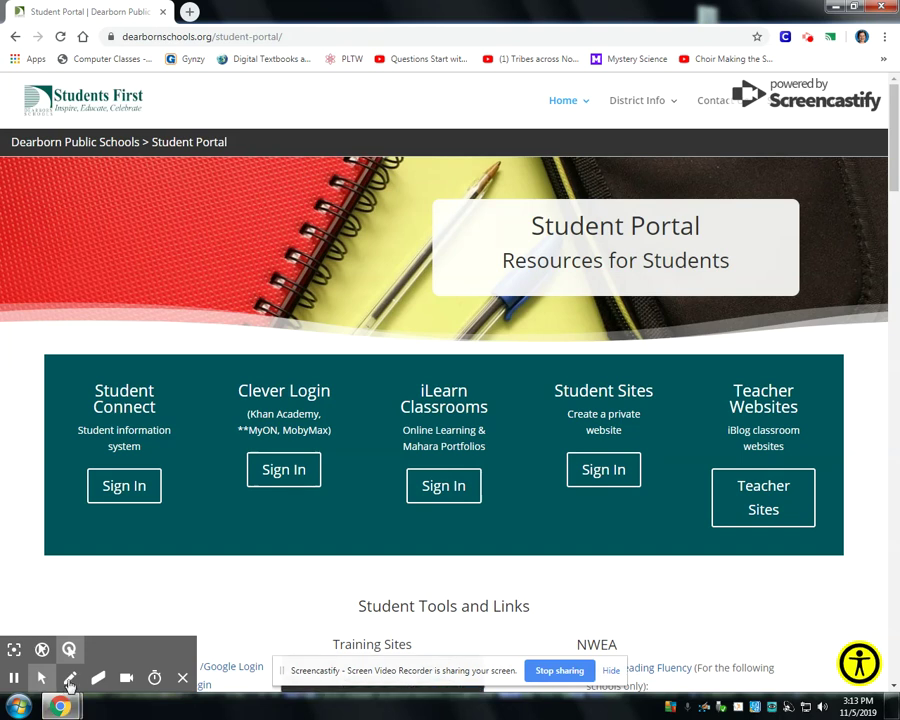
# Circle the Student Portal heading in red and draw a yellow arrow pointing up the page
pyautogui.click(70, 679)
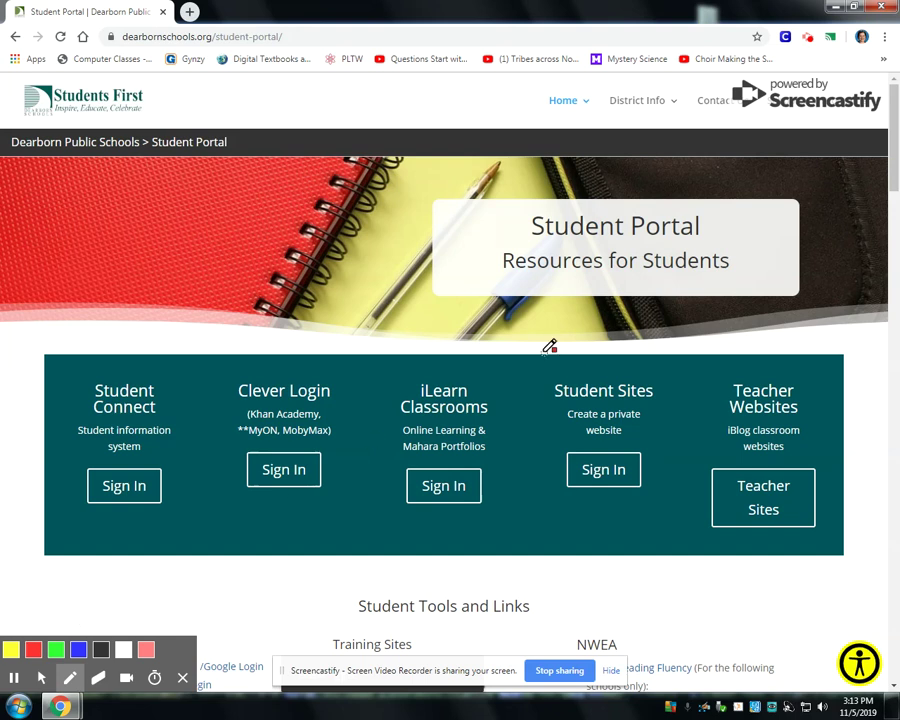
pyautogui.moveTo(527, 349)
pyautogui.mouseDown()
pyautogui.moveTo(652, 171)
pyautogui.moveTo(398, 240)
pyautogui.moveTo(430, 310)
pyautogui.moveTo(530, 344)
pyautogui.moveTo(570, 376)
pyautogui.mouseUp()
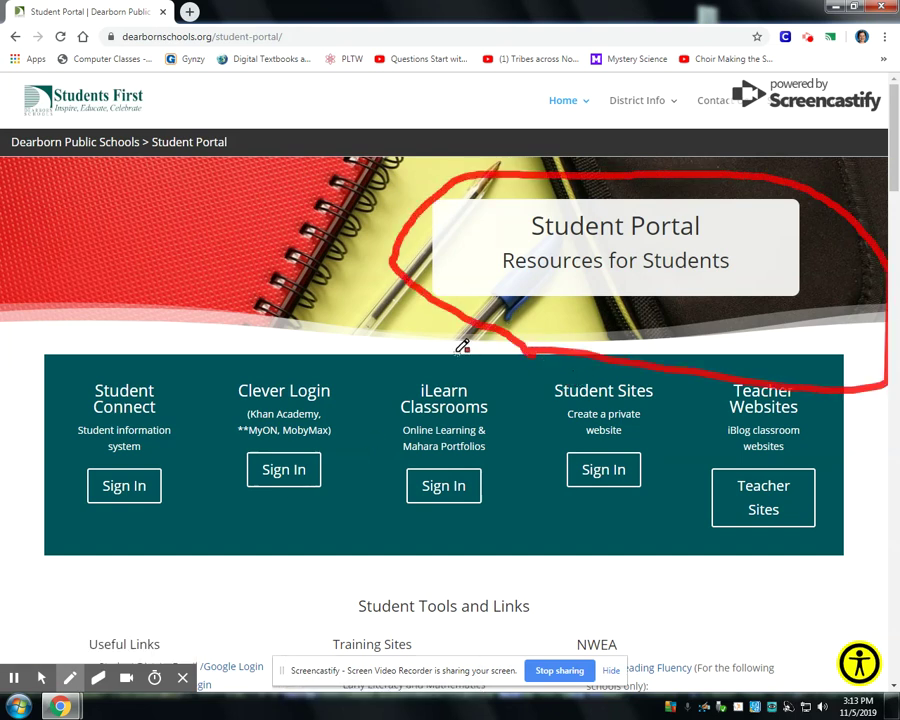
pyautogui.click(70, 678)
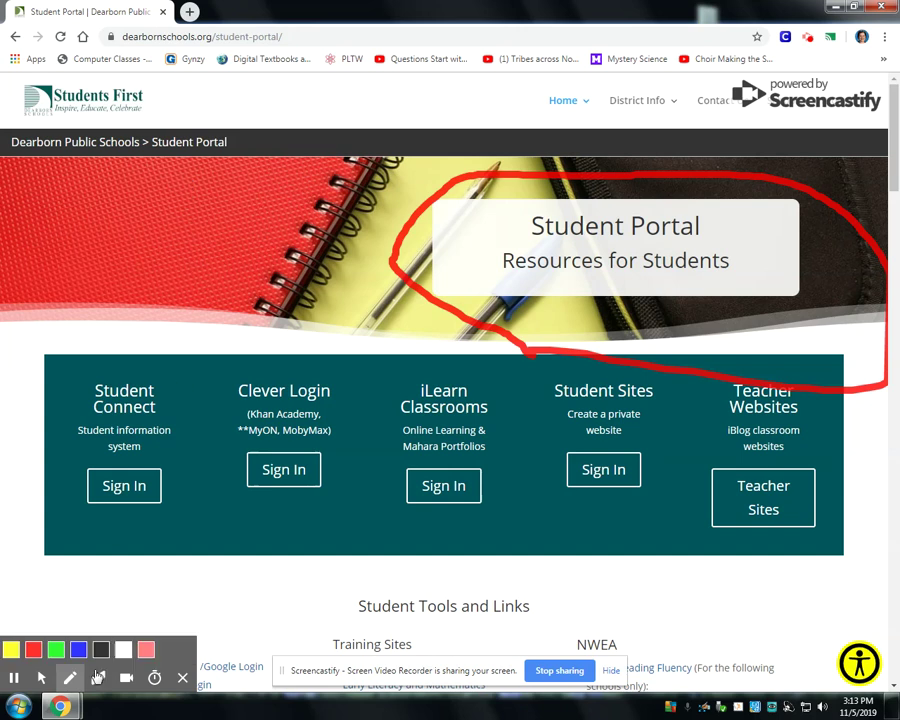
pyautogui.click(12, 650)
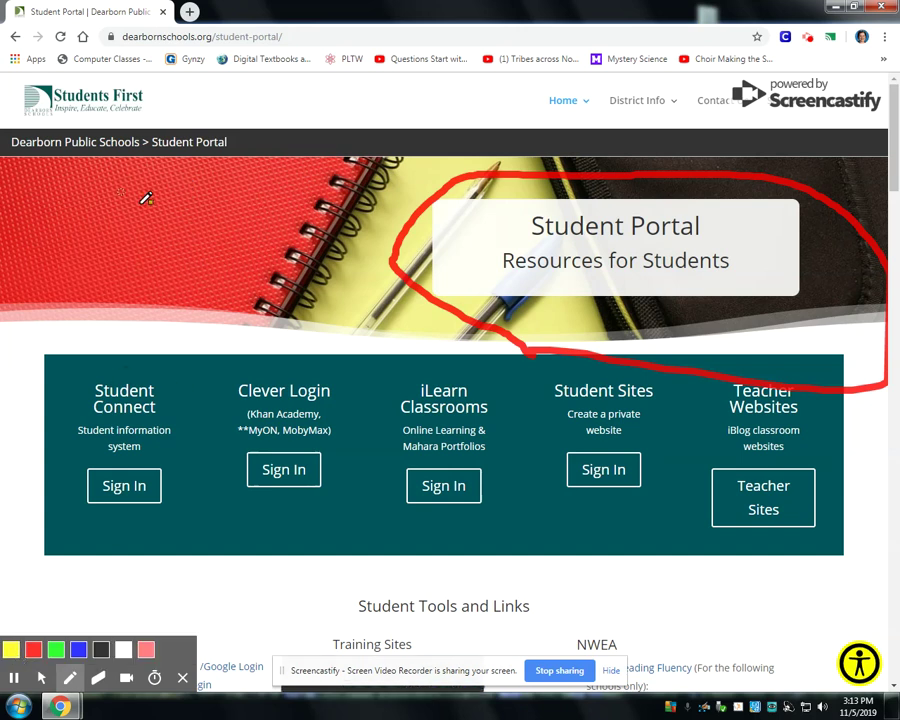
pyautogui.moveTo(178, 238)
pyautogui.mouseDown()
pyautogui.moveTo(186, 86)
pyautogui.moveTo(216, 99)
pyautogui.mouseUp()
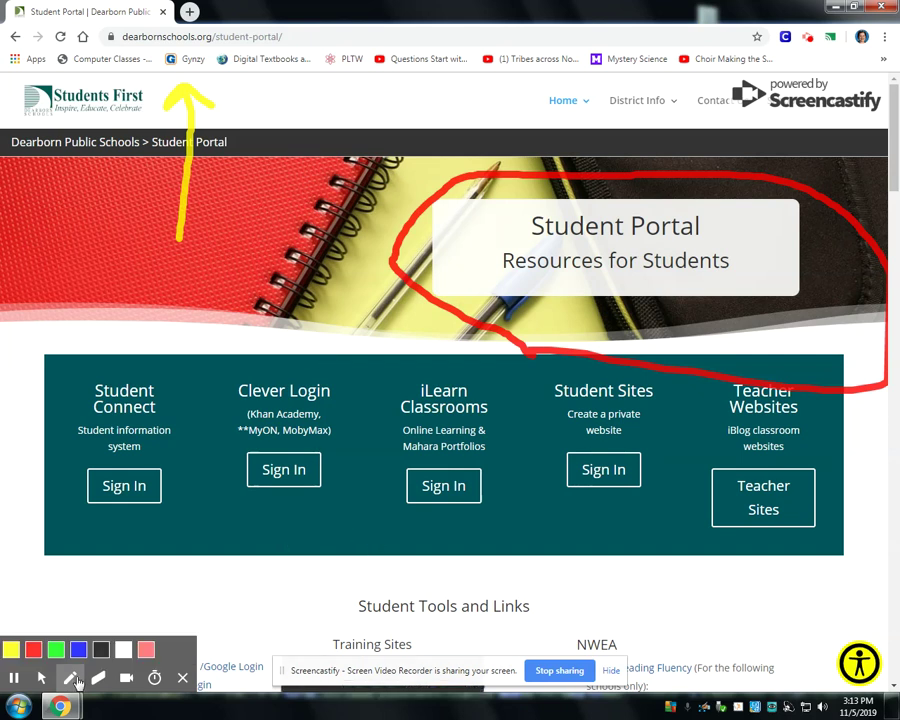
pyautogui.click(98, 678)
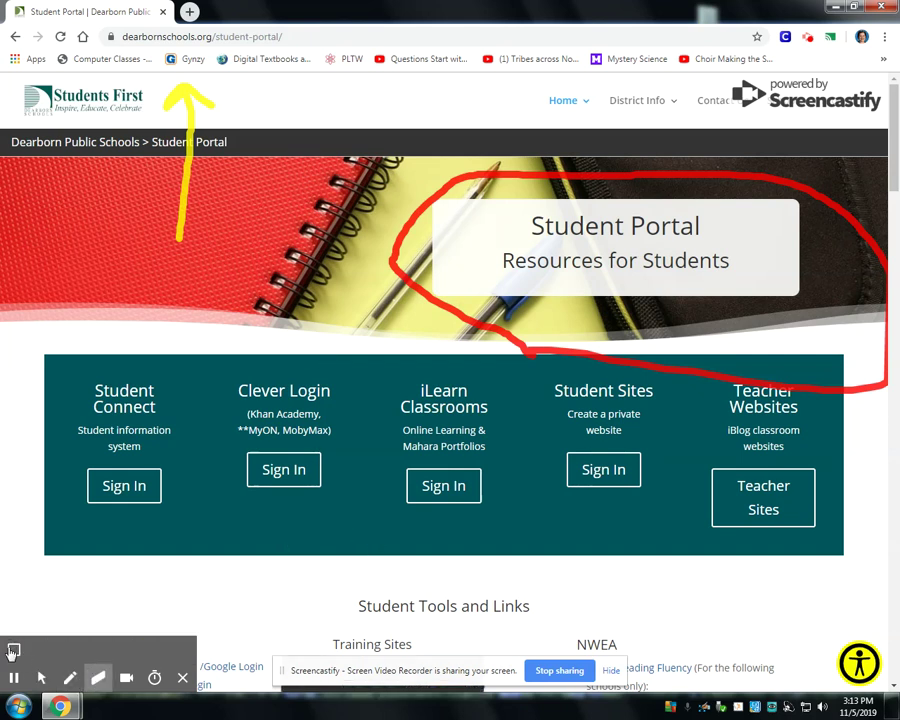
# Scroll down, circle the Clever Login block in blue and add an upward arrow
pyautogui.click(41, 678)
pyautogui.scroll(-1, 470, 254)
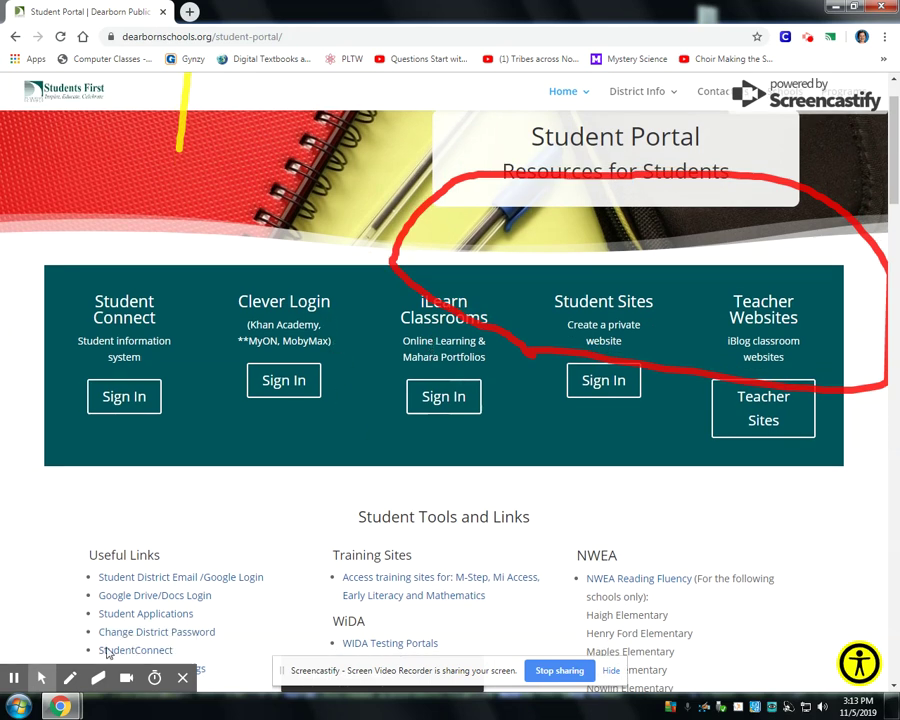
pyautogui.click(70, 678)
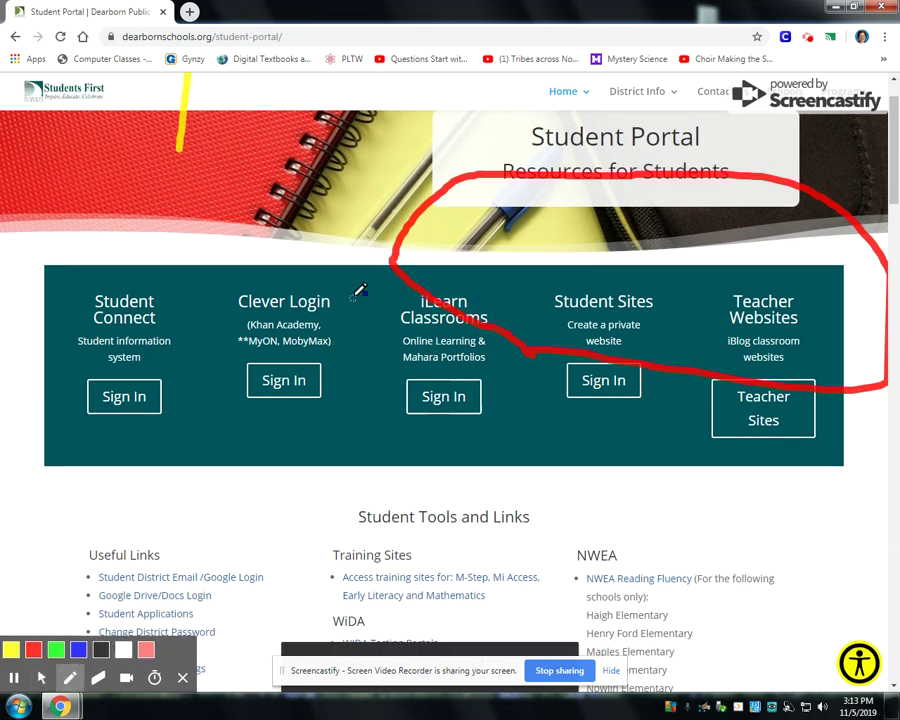
pyautogui.moveTo(352, 292)
pyautogui.mouseDown()
pyautogui.moveTo(344, 401)
pyautogui.moveTo(362, 295)
pyautogui.mouseUp()
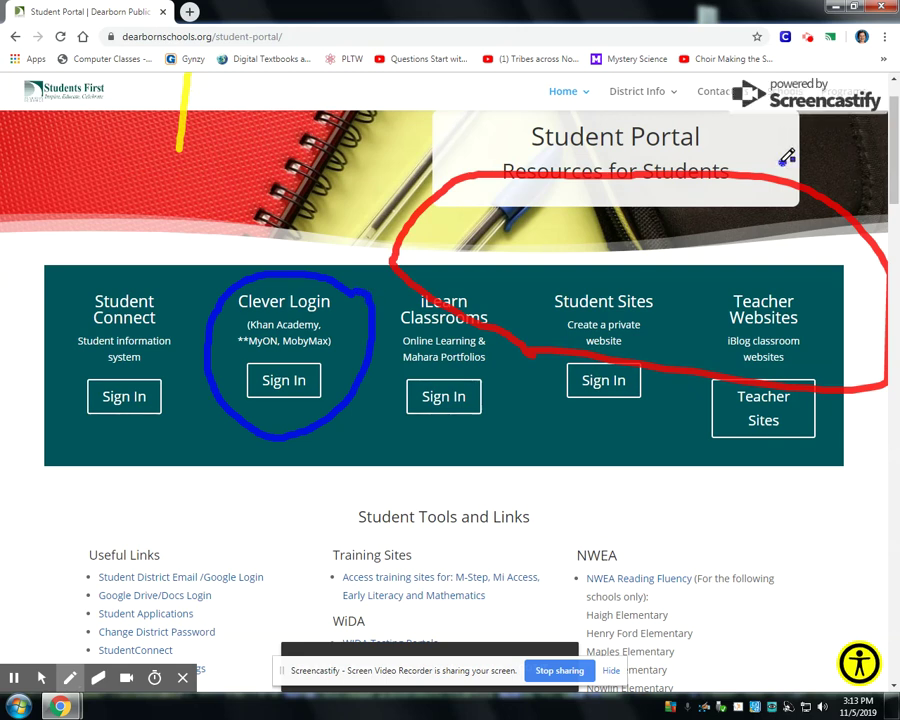
pyautogui.moveTo(783, 162)
pyautogui.mouseDown()
pyautogui.moveTo(802, 119)
pyautogui.moveTo(765, 98)
pyautogui.mouseUp()
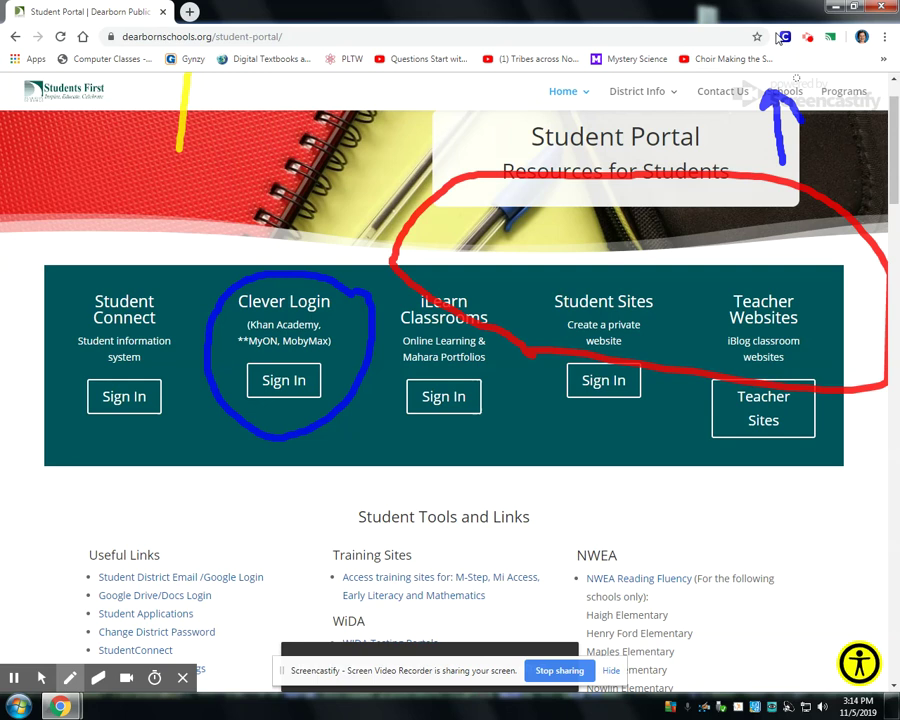
pyautogui.moveTo(895, 190); pyautogui.dragTo(888, 242)
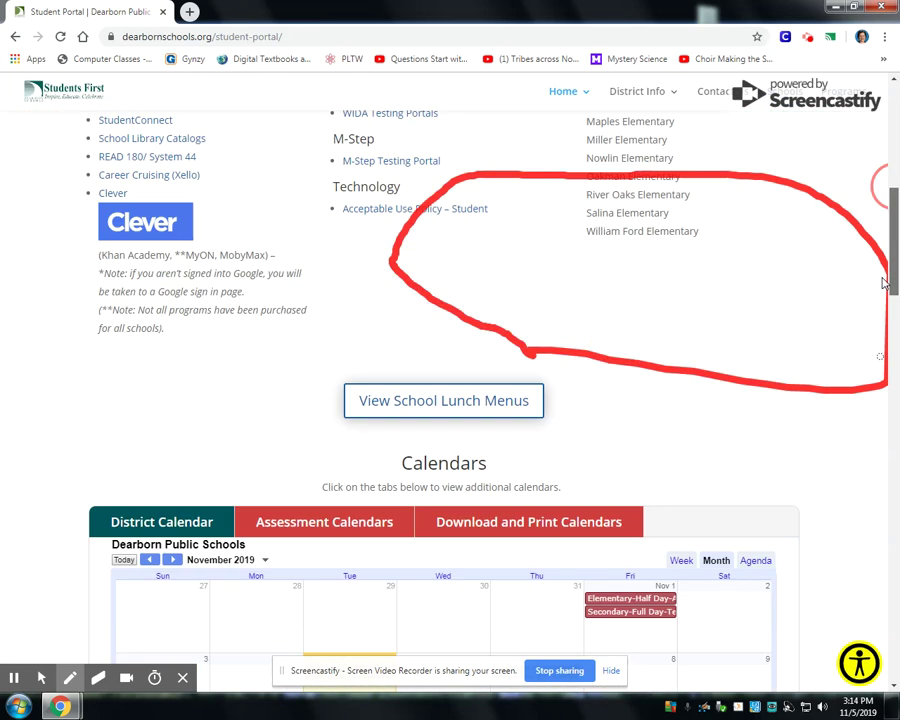
# Circle the Clever link and logo under Useful Links in blue
pyautogui.click(69, 678)
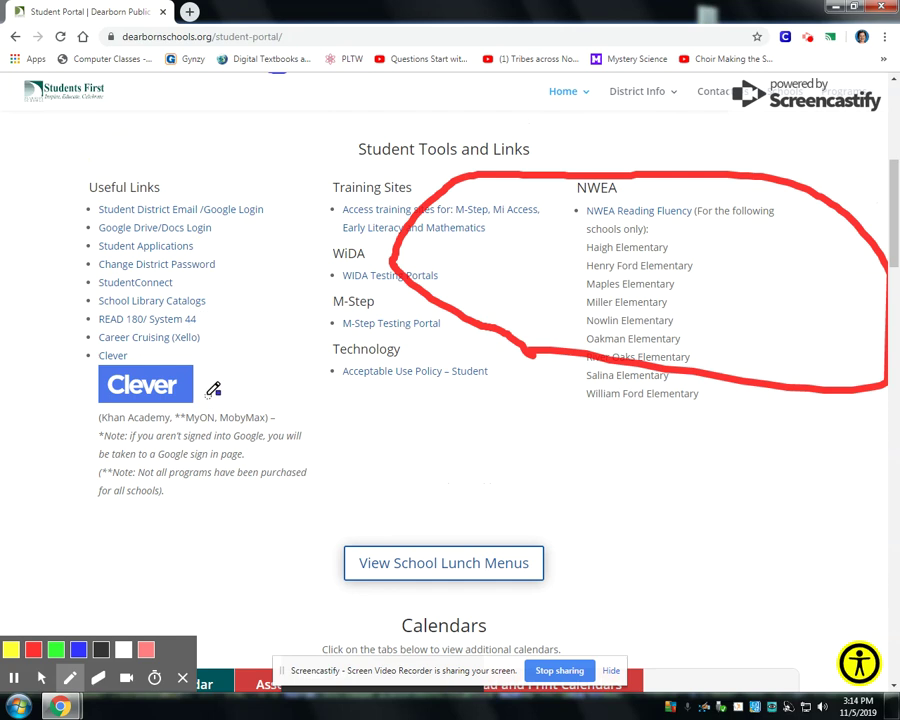
pyautogui.moveTo(232, 352)
pyautogui.mouseDown()
pyautogui.moveTo(253, 358)
pyautogui.moveTo(236, 350)
pyautogui.mouseUp()
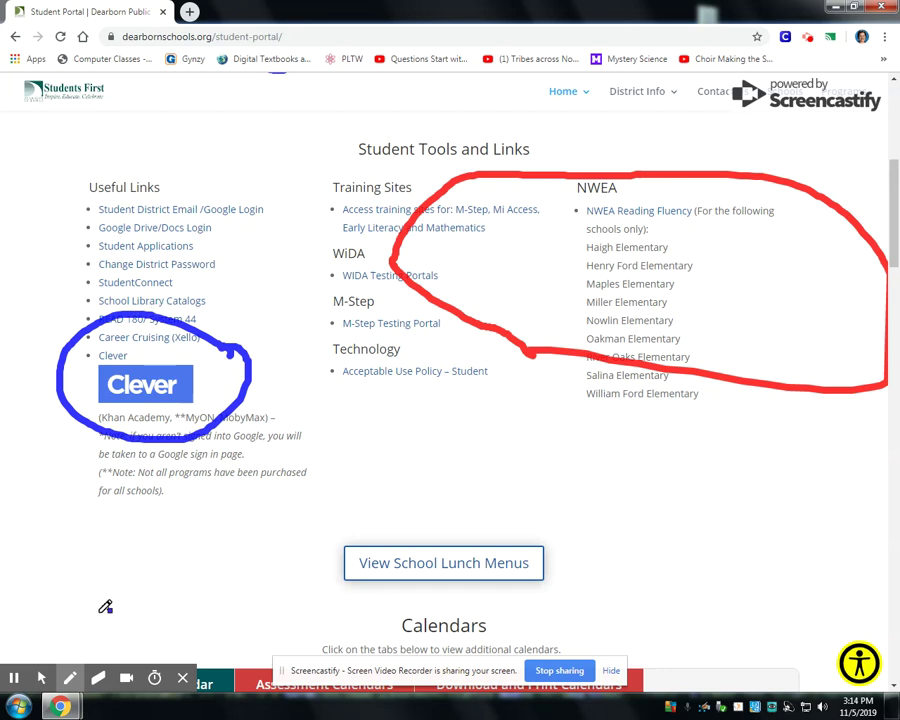
pyautogui.click(42, 680)
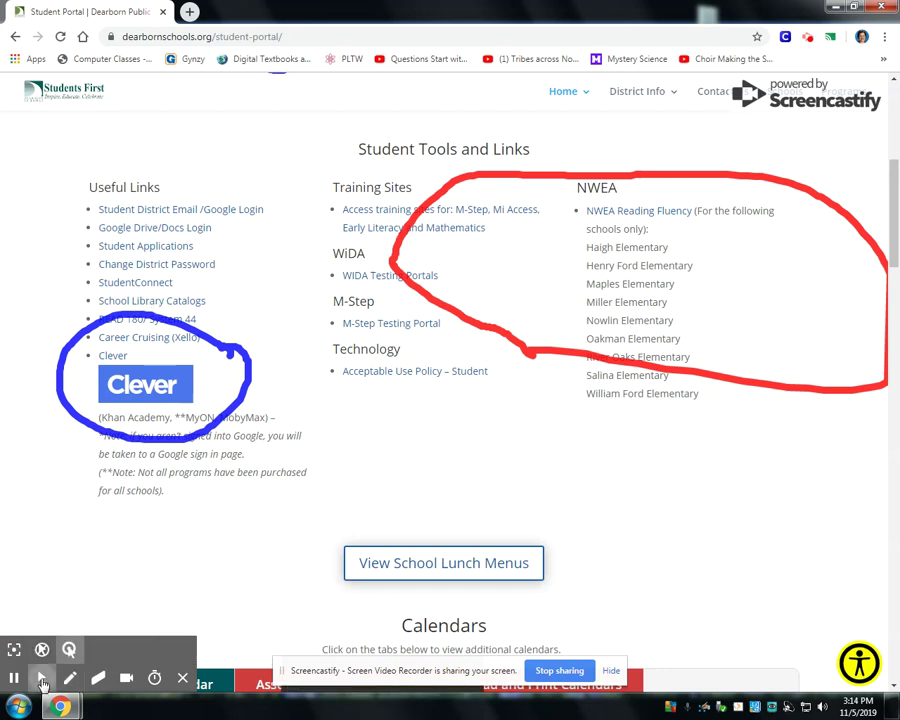
# Open Clever from the portal link, log out, and return to the Clever log-in tab
pyautogui.click(167, 377)
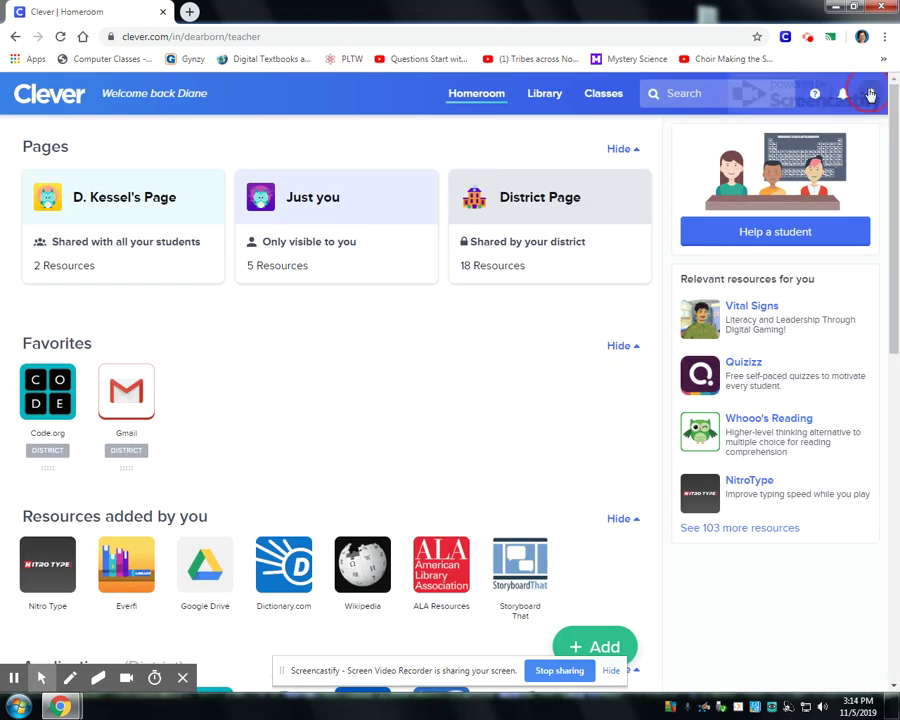
pyautogui.click(868, 93)
pyautogui.click(812, 196)
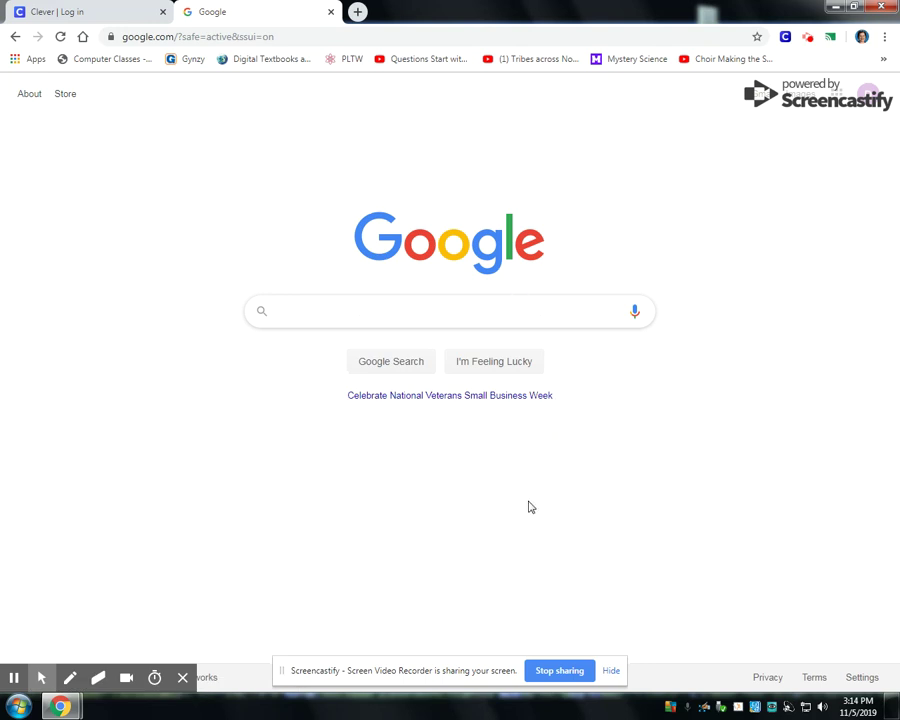
pyautogui.click(100, 9)
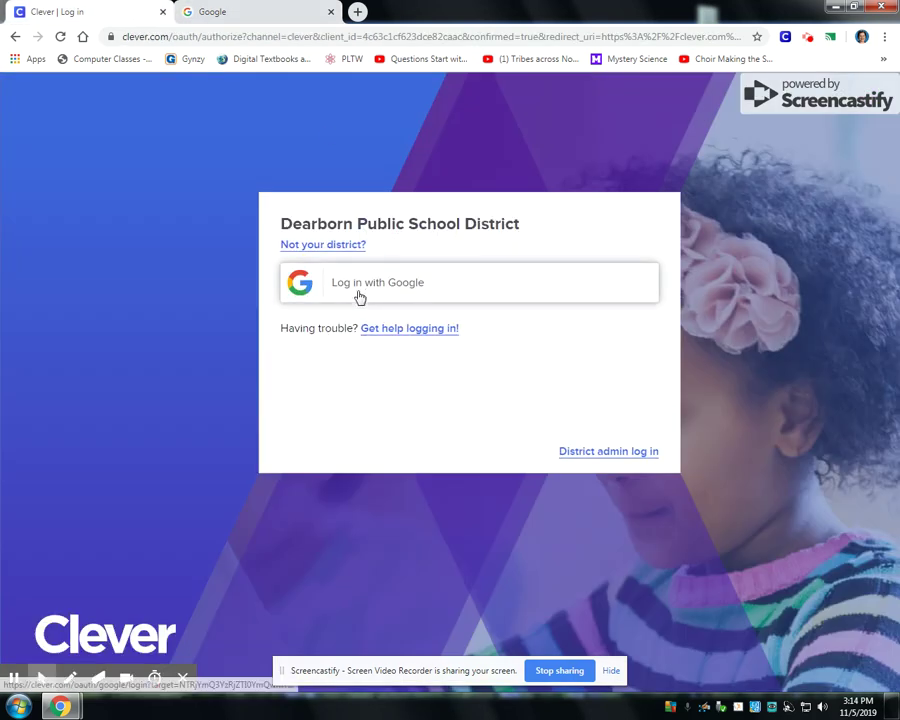
# Sign in to Clever with the Google account to reach the McCollough Elementary Homeroom
pyautogui.click(359, 294)
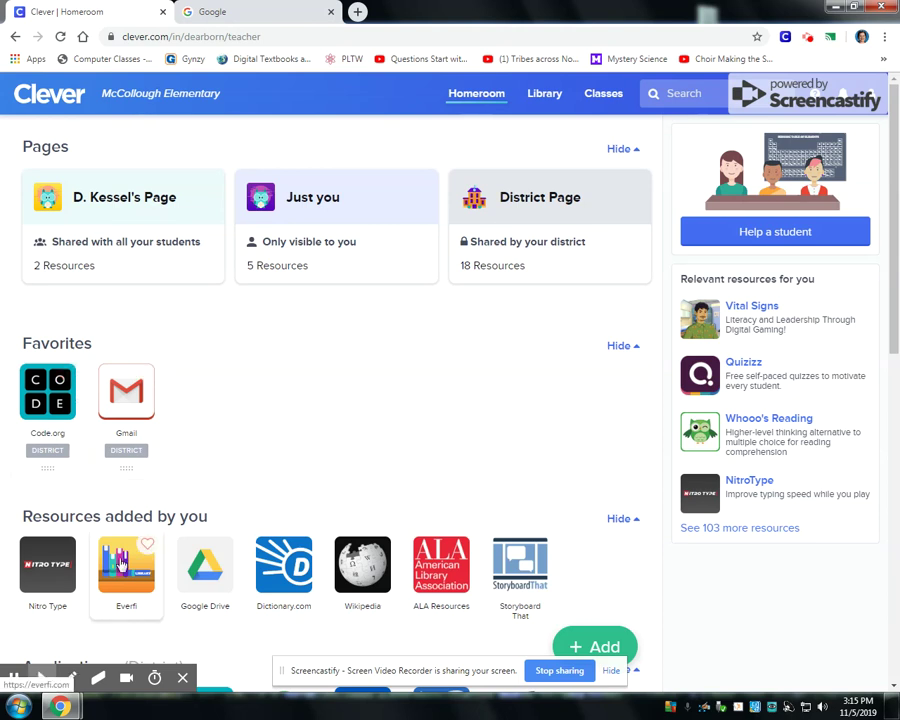
pyautogui.moveTo(205, 570)
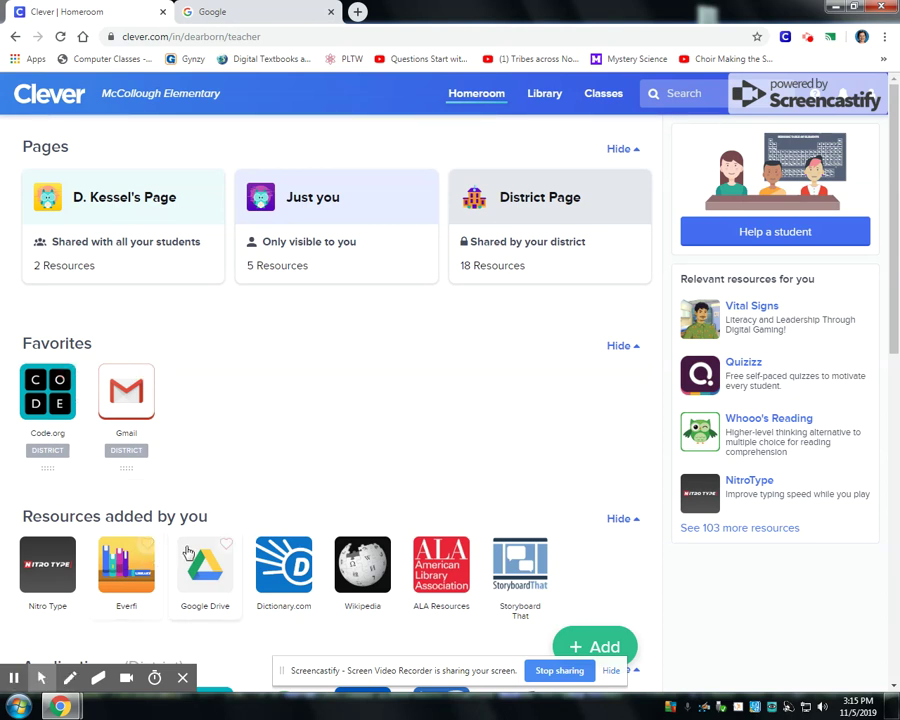
# Heart the Typing.com and Google Classroom tiles to add them to Favorites
pyautogui.scroll(-2, 264, 413)
pyautogui.scroll(-3, 264, 413)
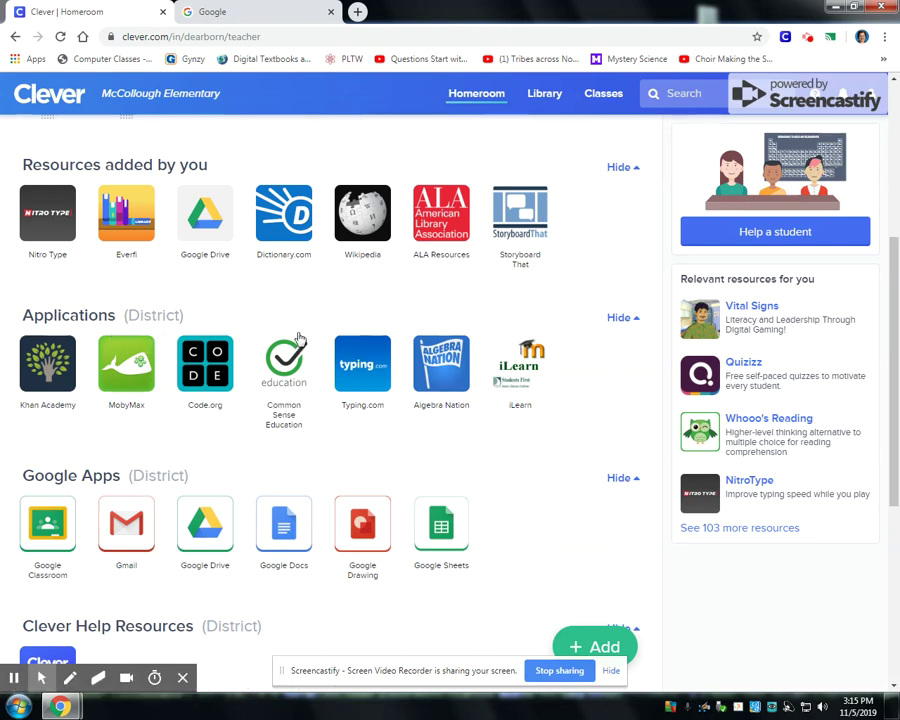
pyautogui.moveTo(362, 366)
pyautogui.click(383, 346)
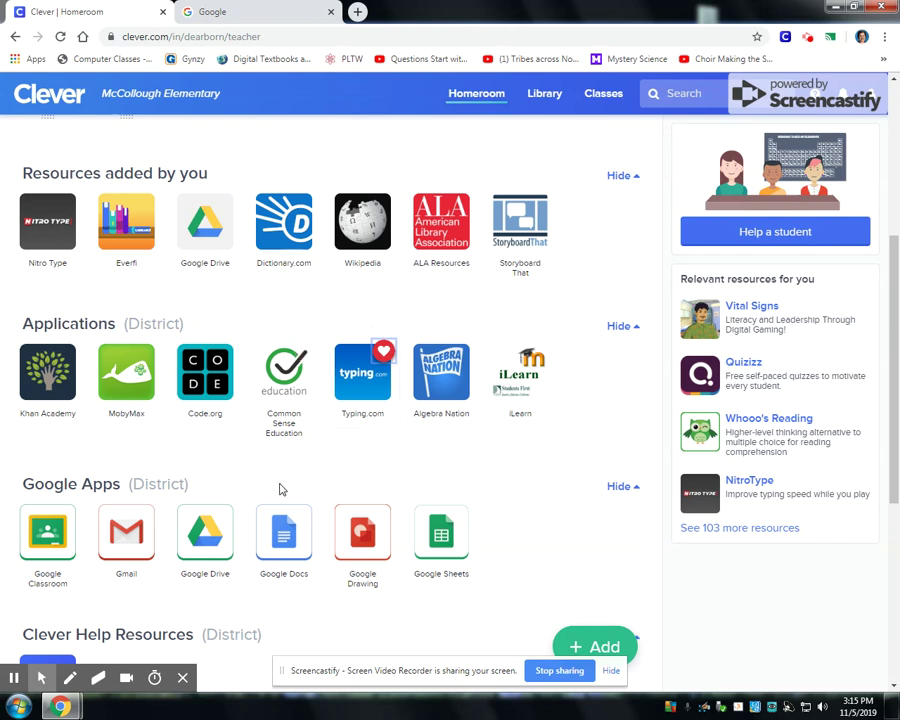
pyautogui.scroll(-2, 281, 489)
pyautogui.scroll(-1, 316, 530)
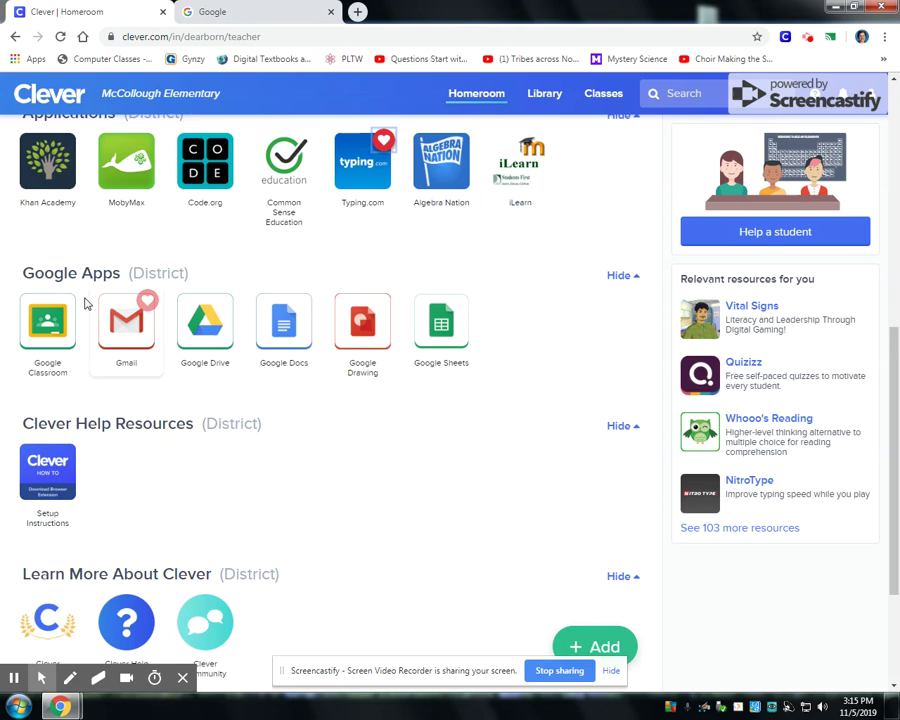
pyautogui.click(68, 304)
pyautogui.moveTo(48, 333)
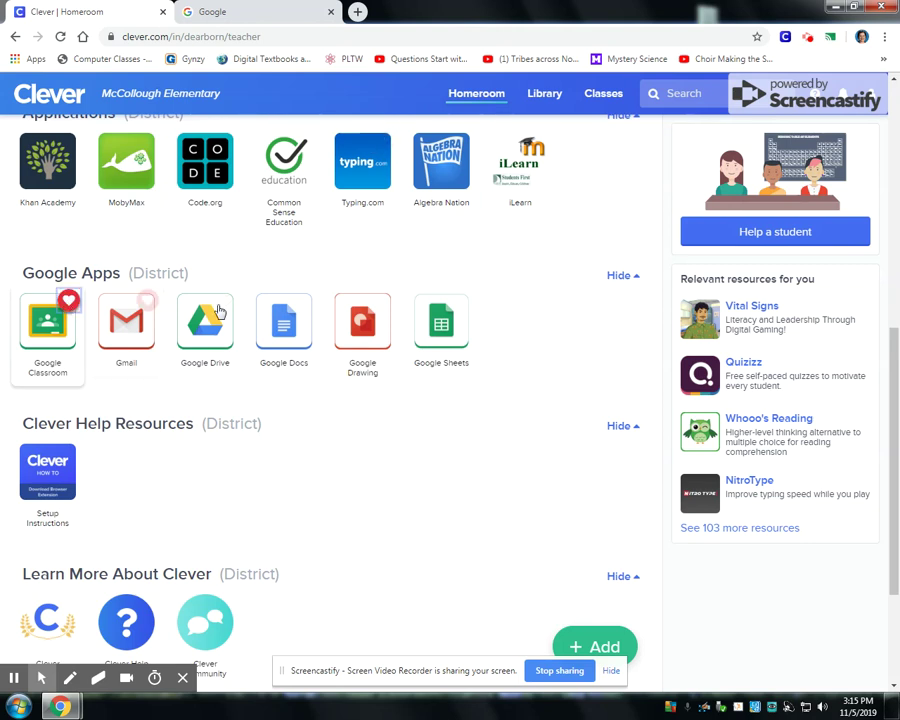
pyautogui.scroll(3, 425, 524)
pyautogui.scroll(3, 425, 524)
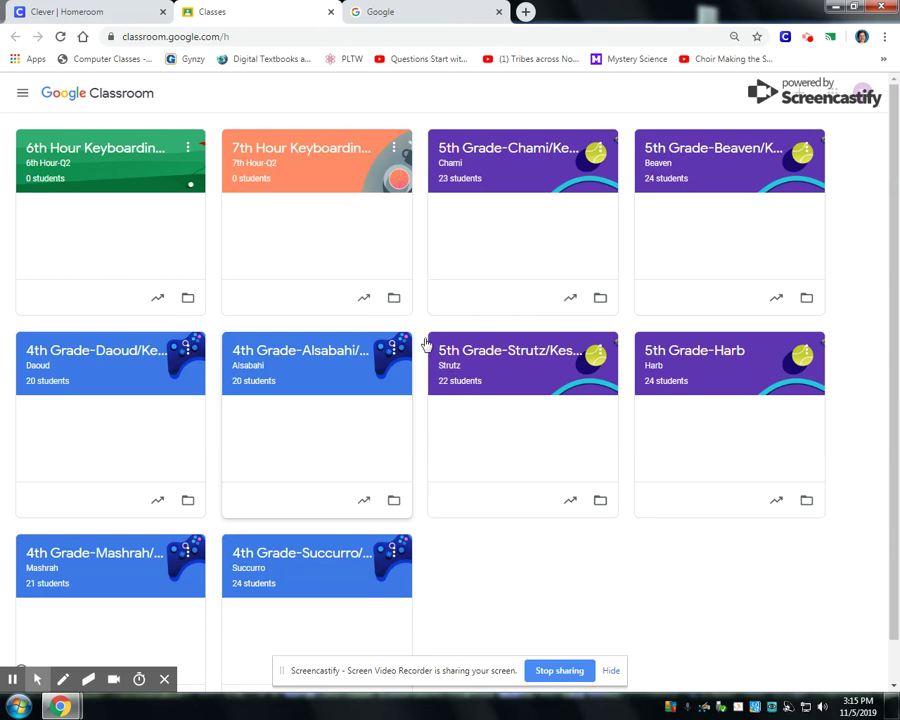
pyautogui.click(862, 94)
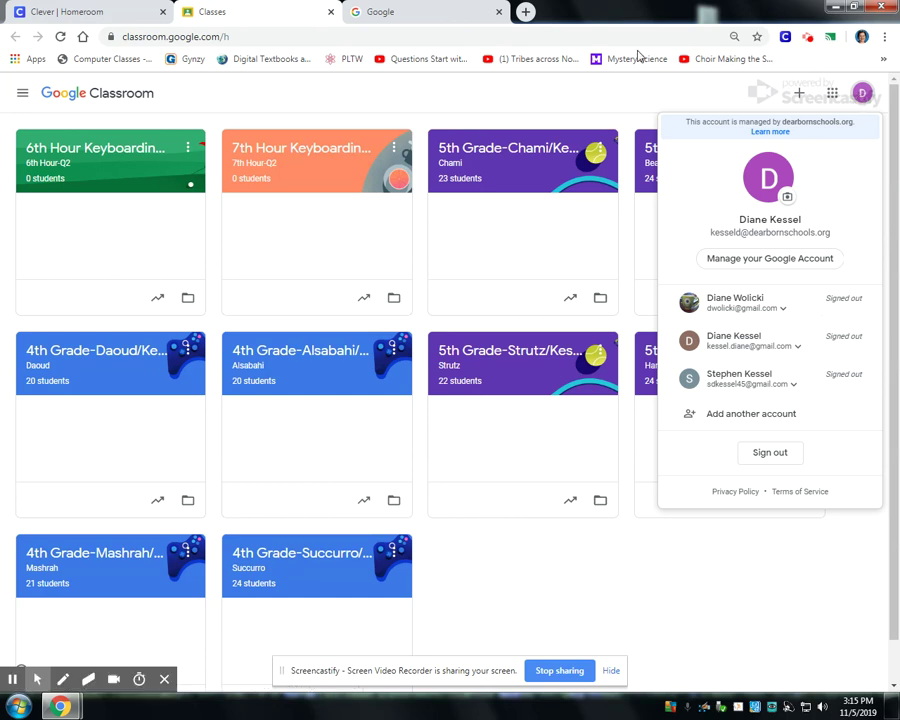
pyautogui.click(532, 106)
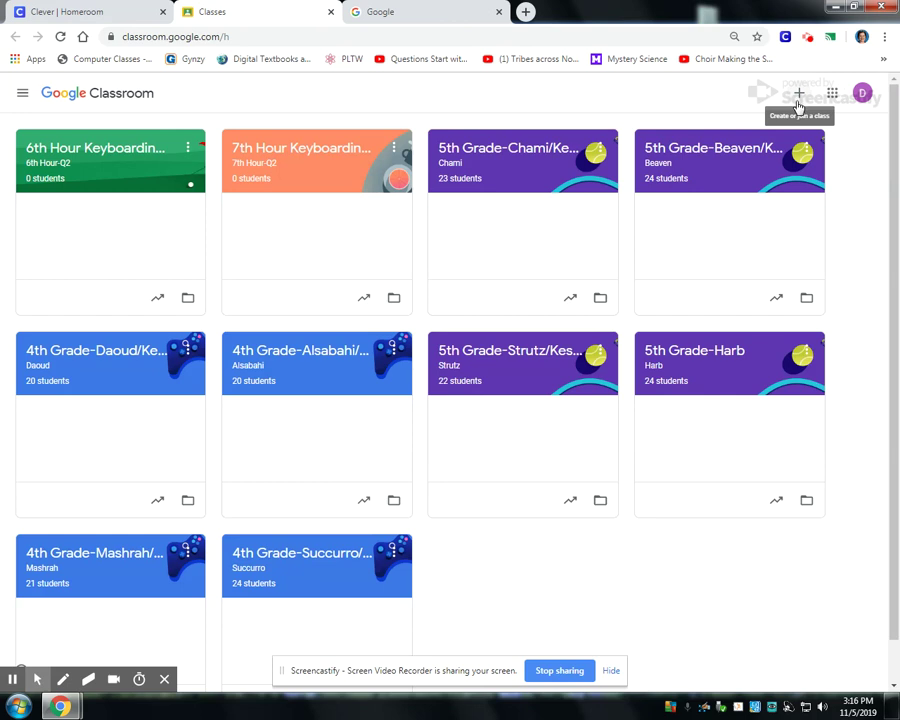
pyautogui.click(797, 100)
pyautogui.click(782, 119)
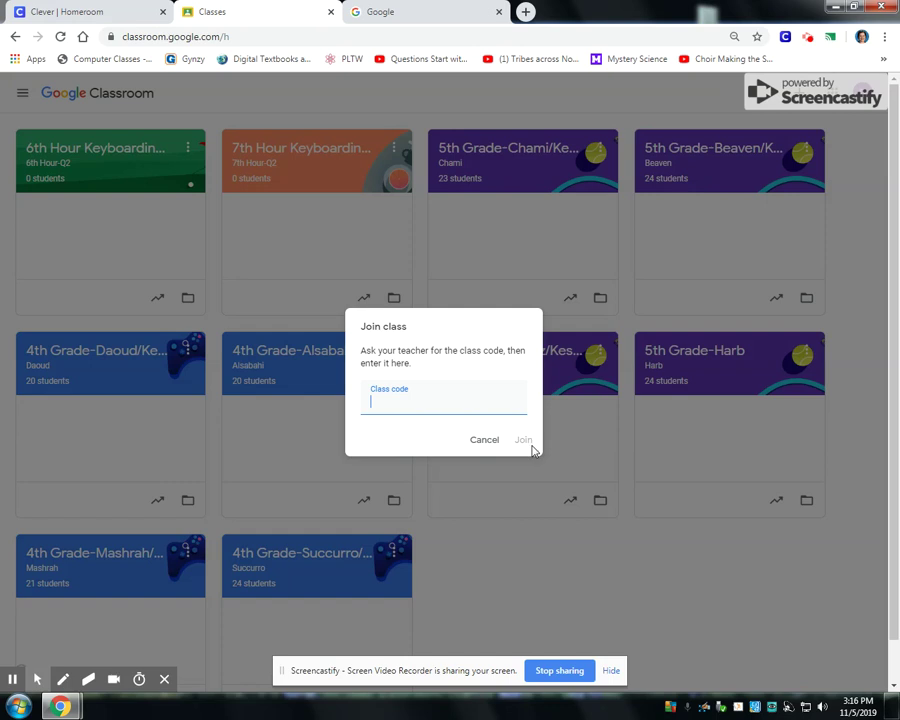
pyautogui.click(486, 441)
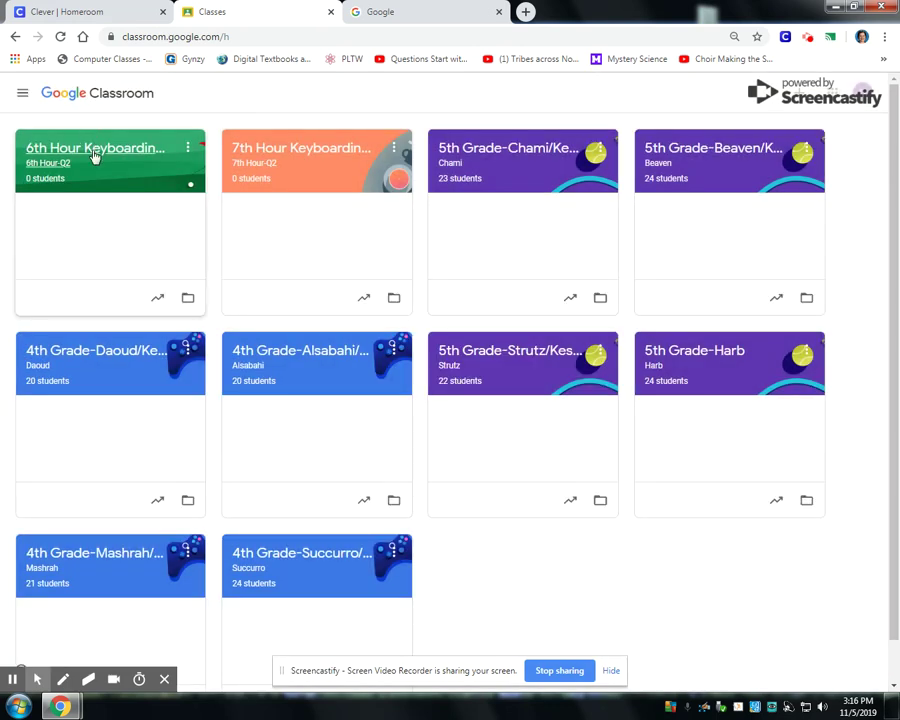
pyautogui.click(100, 155)
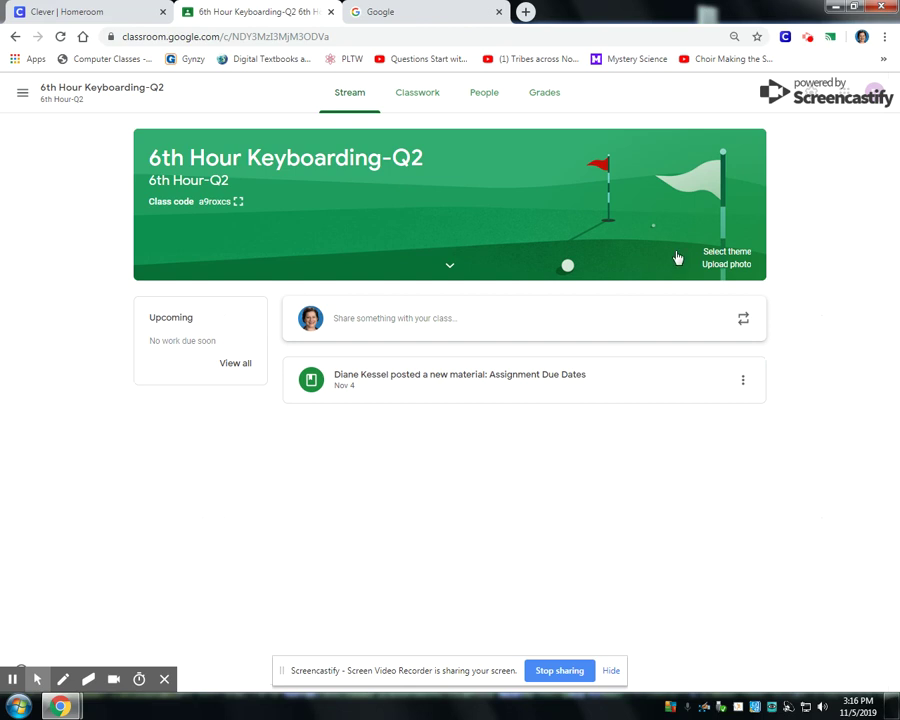
pyautogui.click(237, 204)
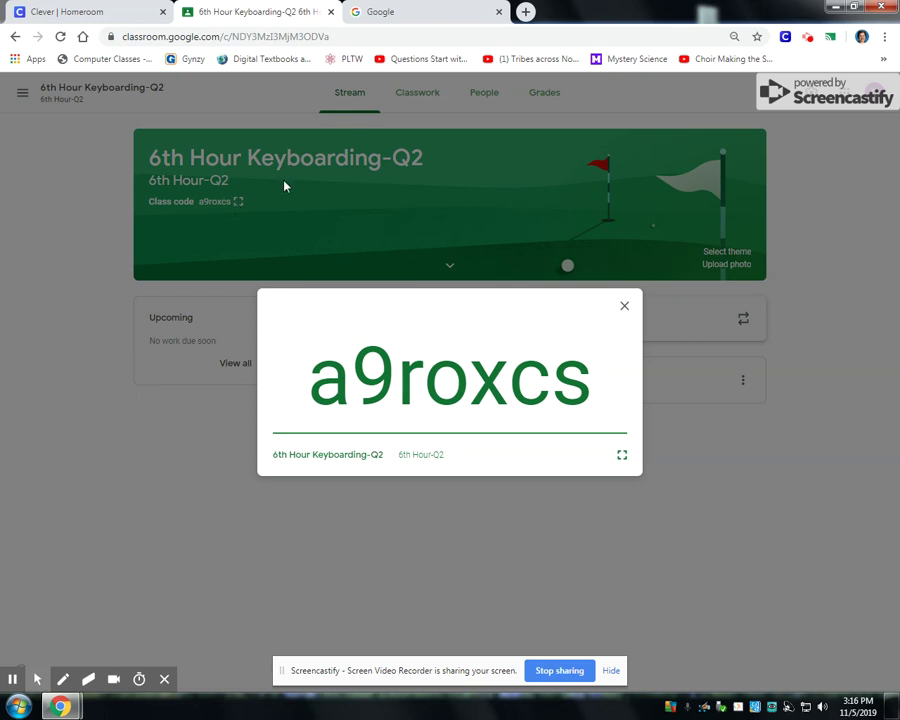
pyautogui.click(623, 305)
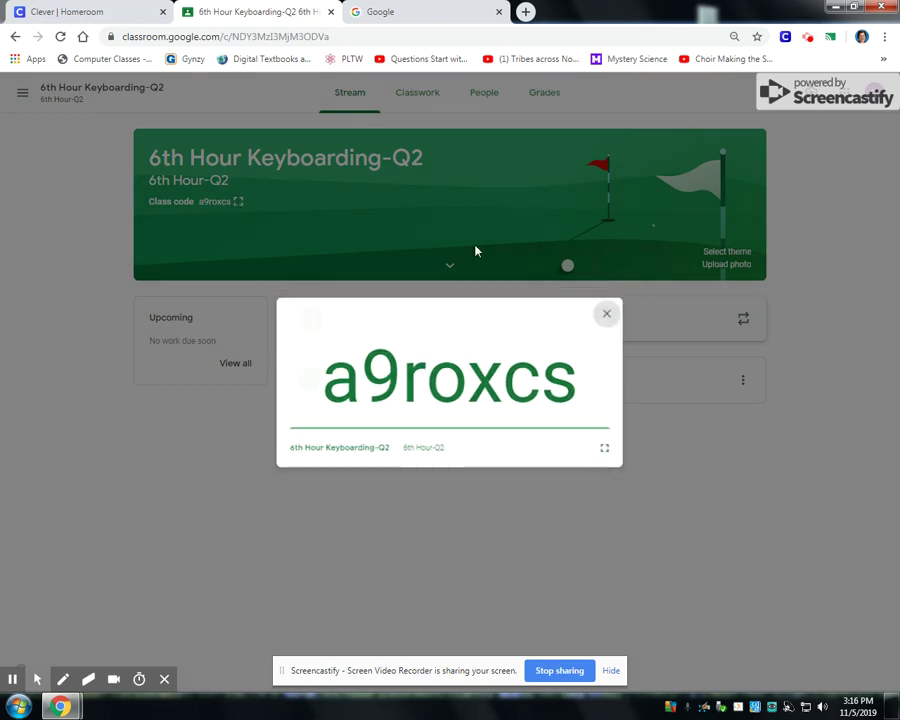
pyautogui.click(15, 37)
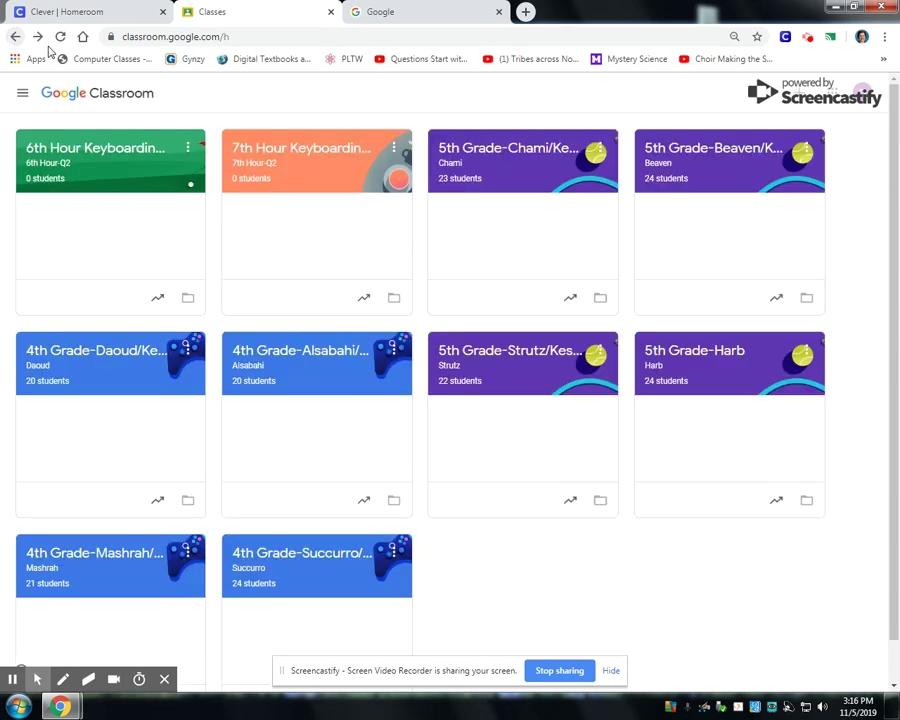
pyautogui.click(248, 158)
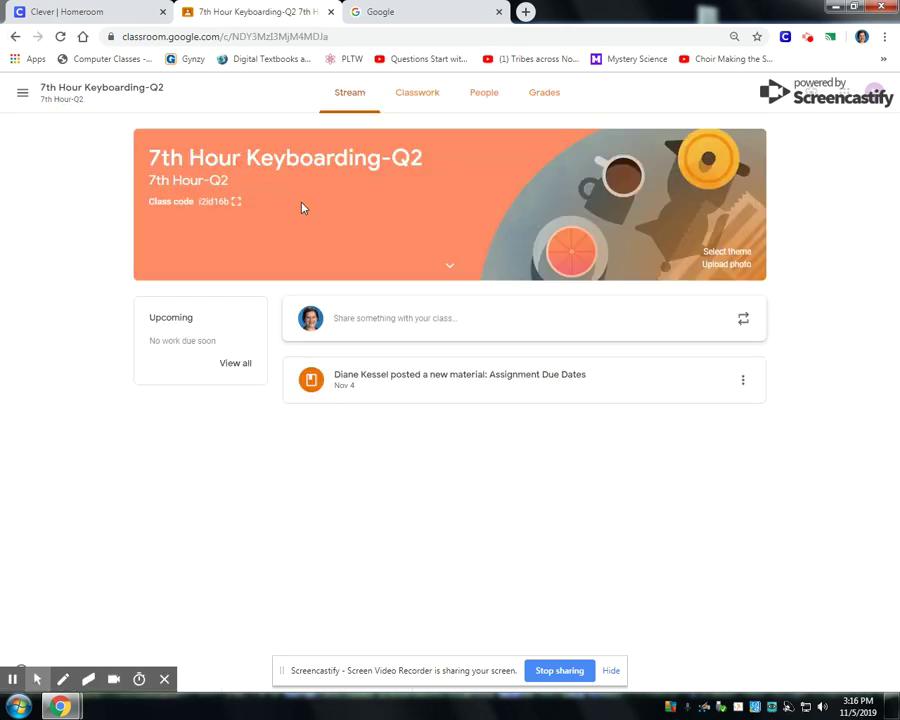
pyautogui.click(236, 202)
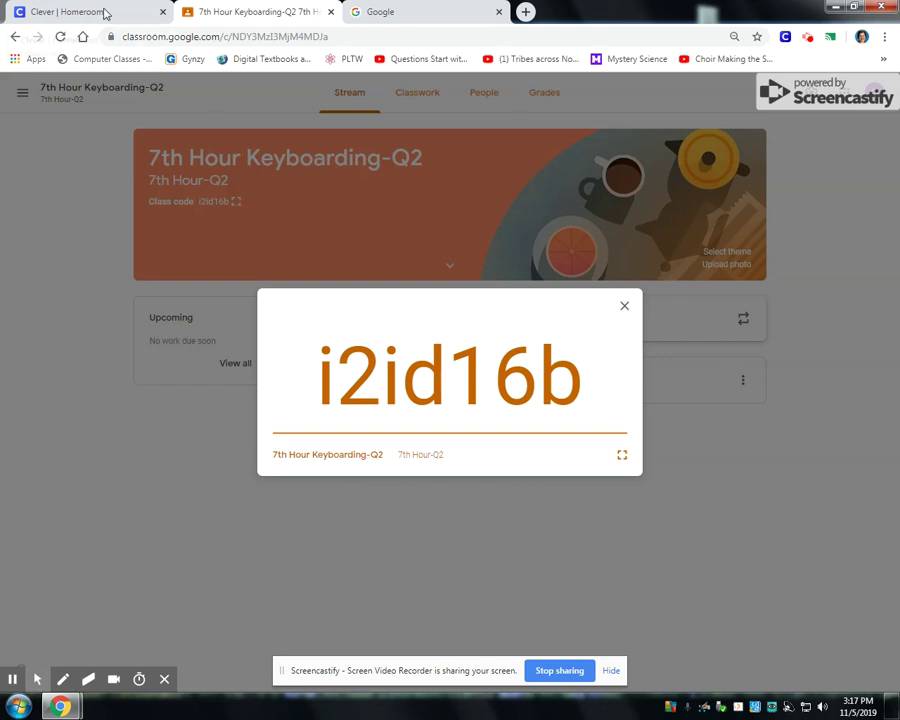
pyautogui.click(16, 38)
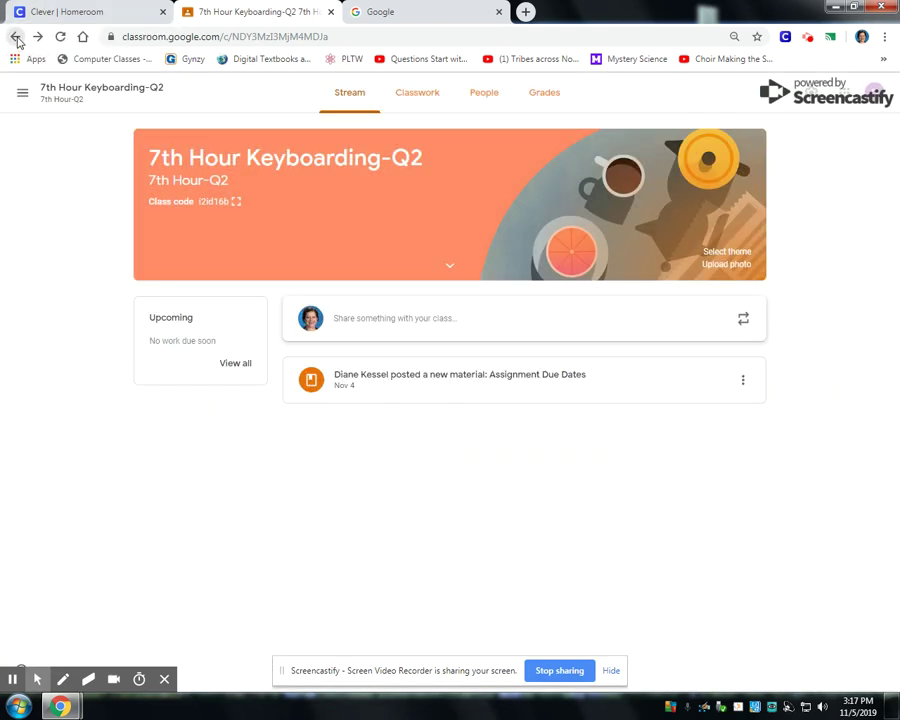
pyautogui.click(16, 38)
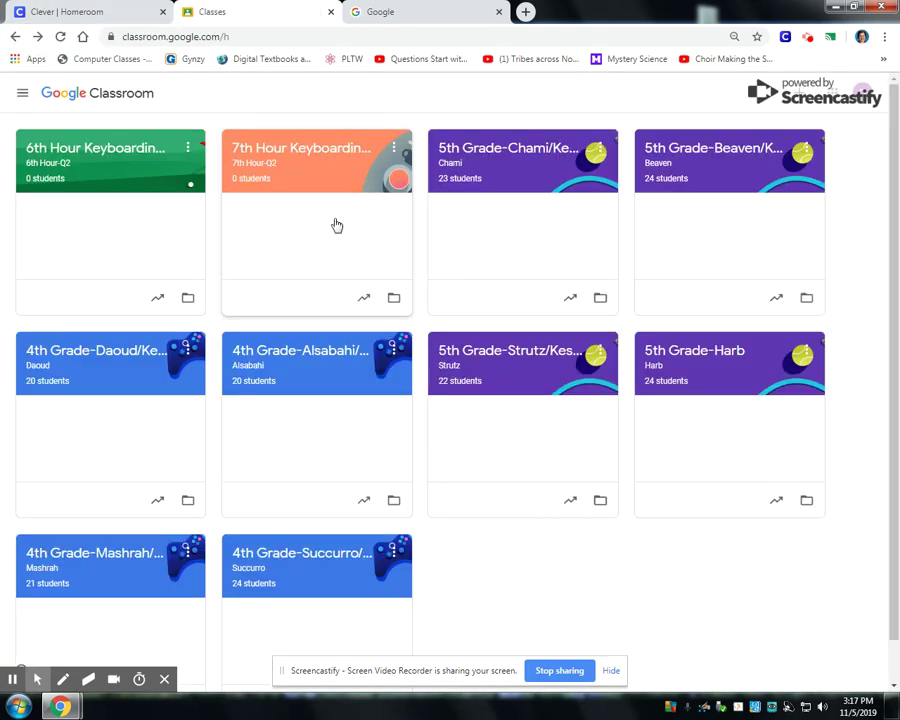